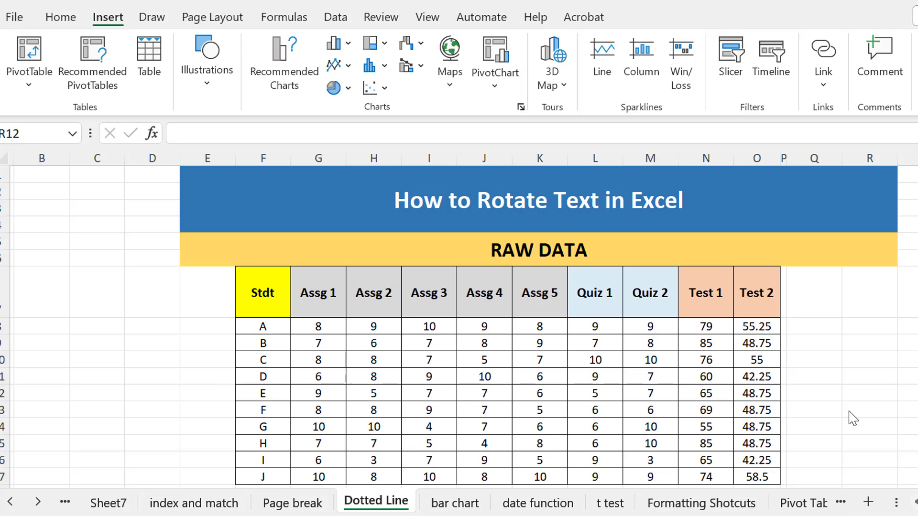
Step: Switch to the Home ribbon to show the font and alignment formatting commands
{"action": "left_click", "coordinate": [53, 17]}
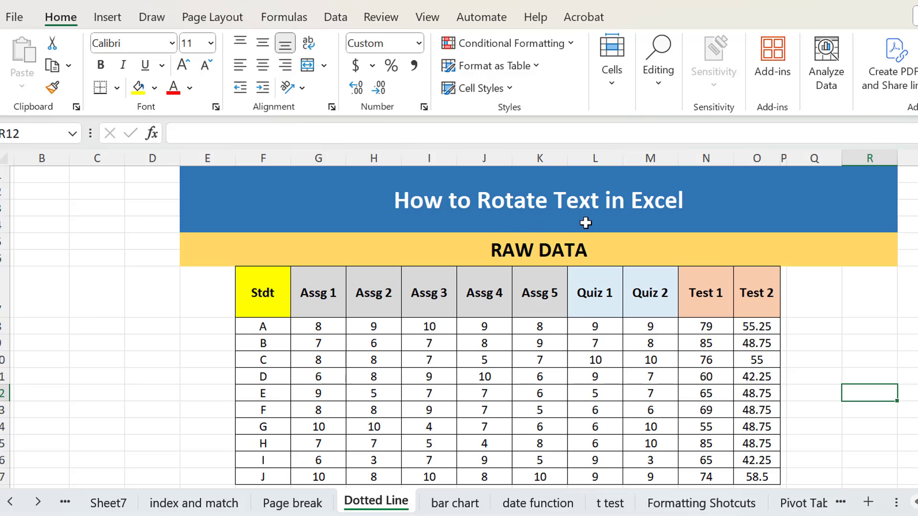
{"action": "left_click", "coordinate": [524, 217]}
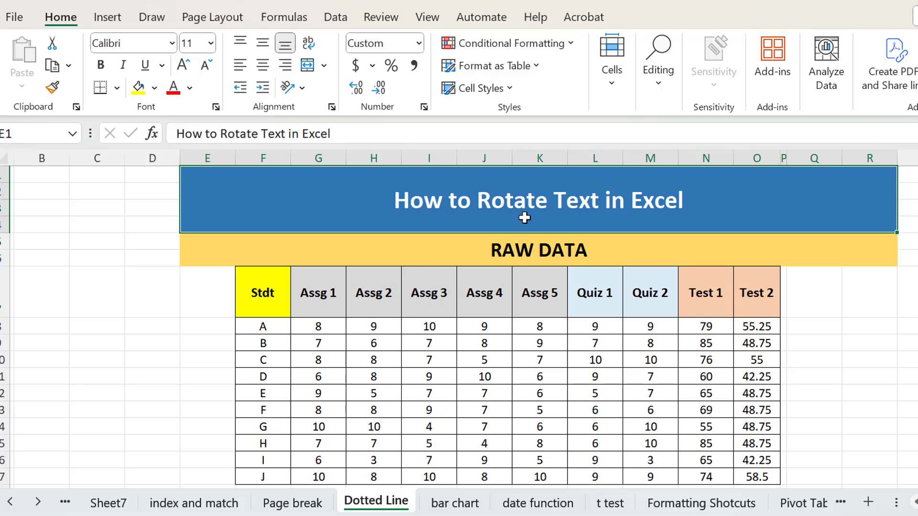
{"action": "left_click", "coordinate": [319, 306]}
{"action": "double_click", "coordinate": [318, 306]}
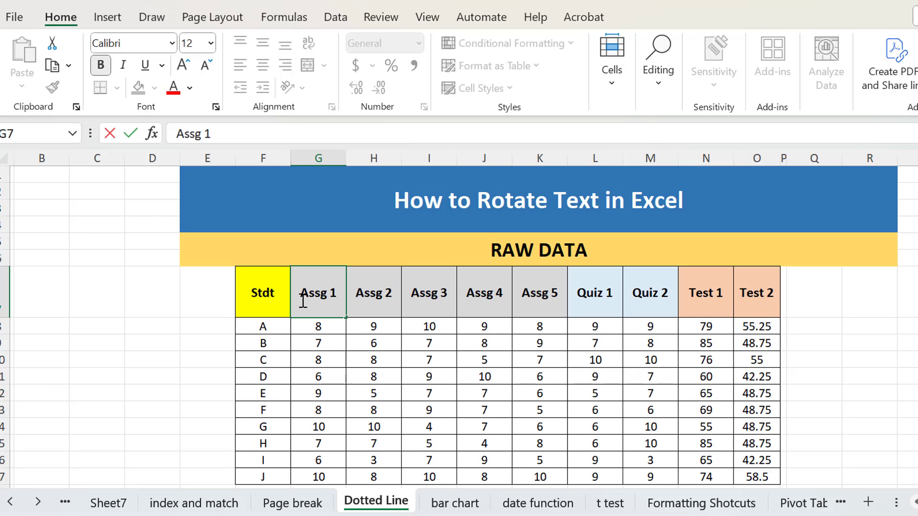
{"action": "left_click_drag", "start_coordinate": [301, 293], "coordinate": [337, 293]}
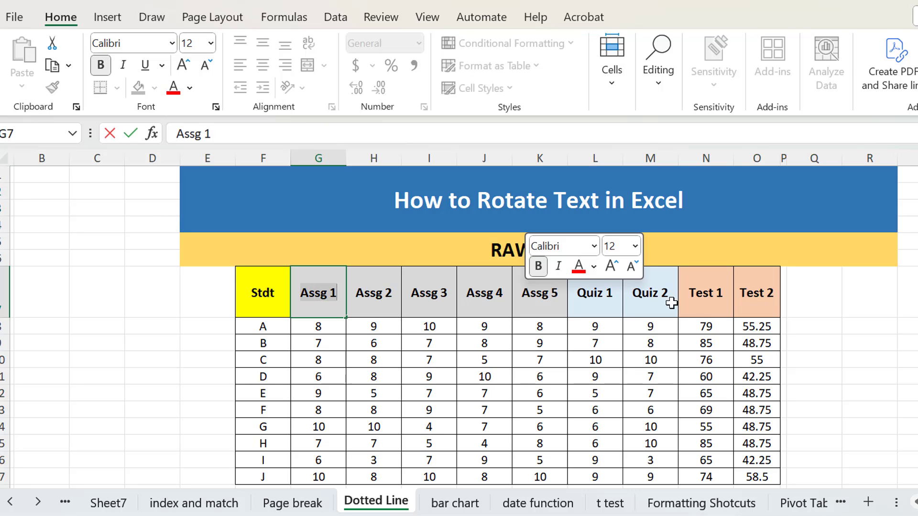
{"action": "double_click", "coordinate": [752, 293]}
{"action": "left_click_drag", "start_coordinate": [771, 294], "coordinate": [740, 293]}
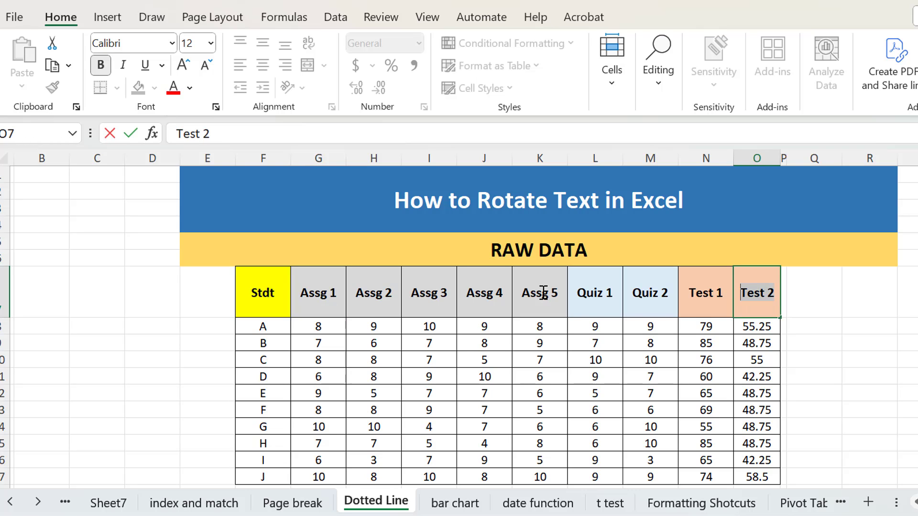
{"action": "double_click", "coordinate": [262, 292]}
{"action": "left_click_drag", "start_coordinate": [257, 292], "coordinate": [276, 293]}
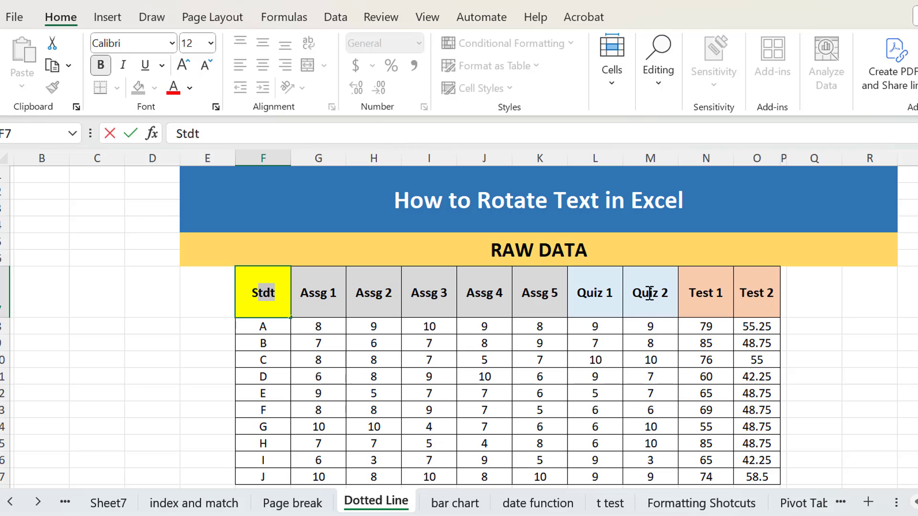
{"action": "double_click", "coordinate": [748, 294]}
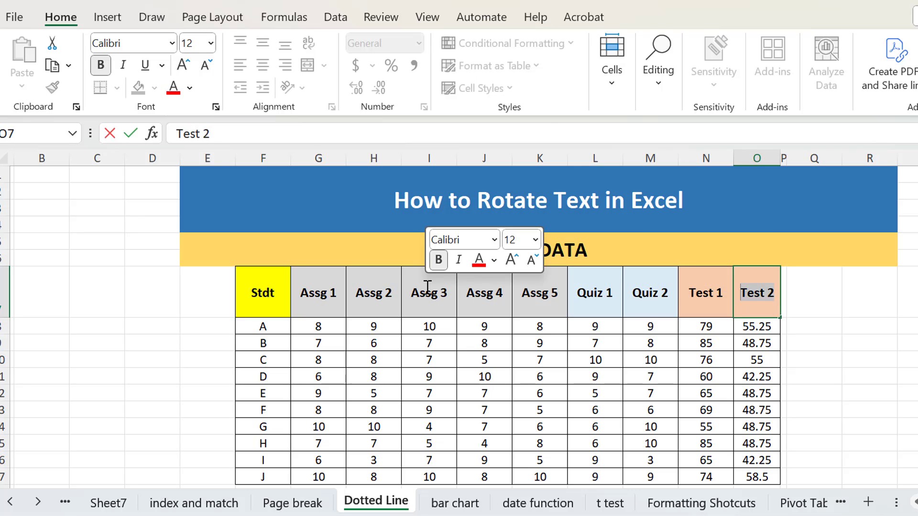
{"action": "left_click", "coordinate": [366, 305]}
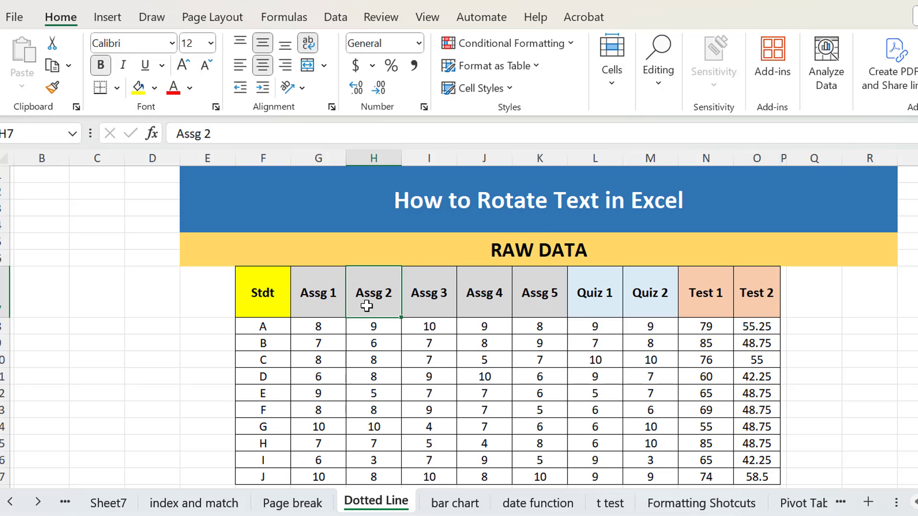
{"action": "left_click", "coordinate": [286, 297]}
{"action": "left_click", "coordinate": [308, 298]}
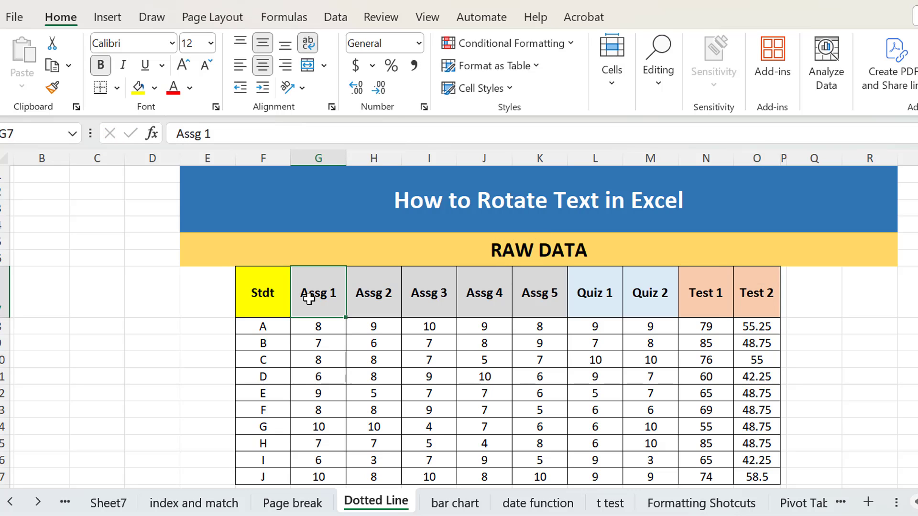
{"action": "left_click_drag", "start_coordinate": [308, 298], "coordinate": [763, 301]}
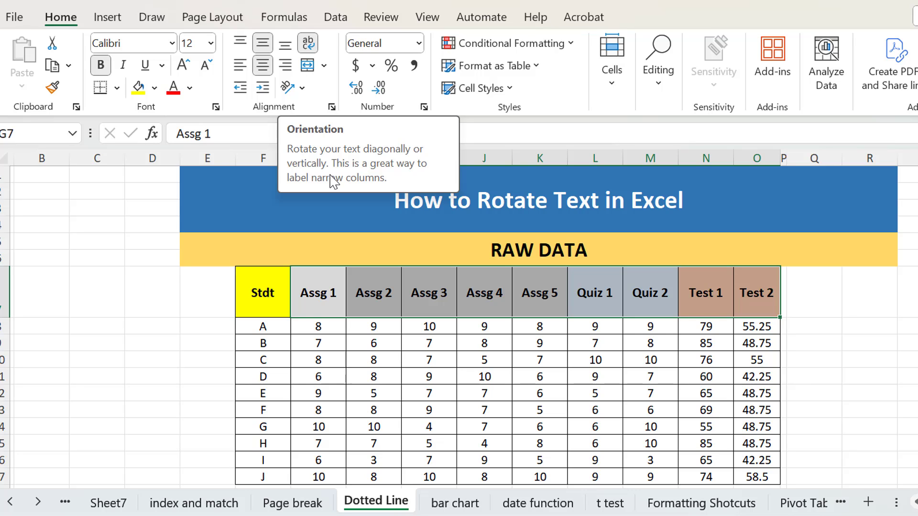
Step: Select the Assg 1 header cell G7 and bring up the Orientation rotation options
{"action": "left_click", "coordinate": [303, 91]}
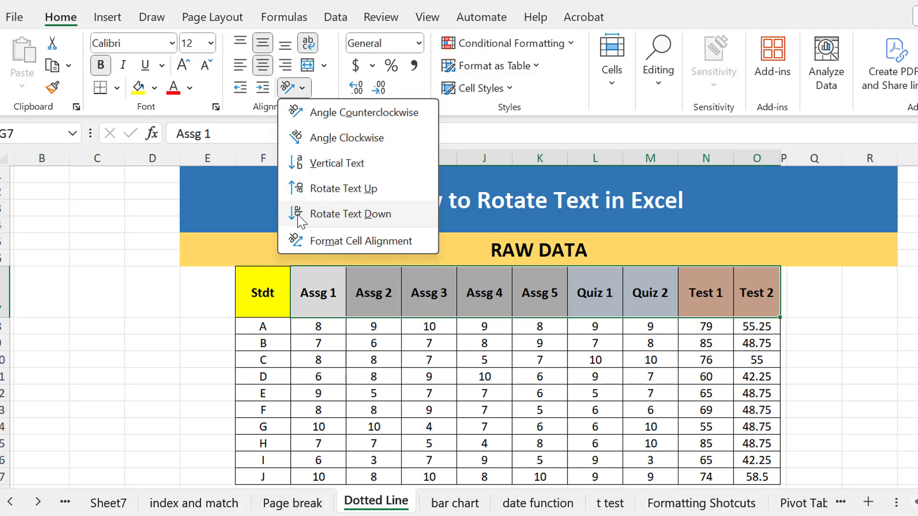
{"action": "left_click", "coordinate": [331, 278]}
{"action": "left_click", "coordinate": [331, 279]}
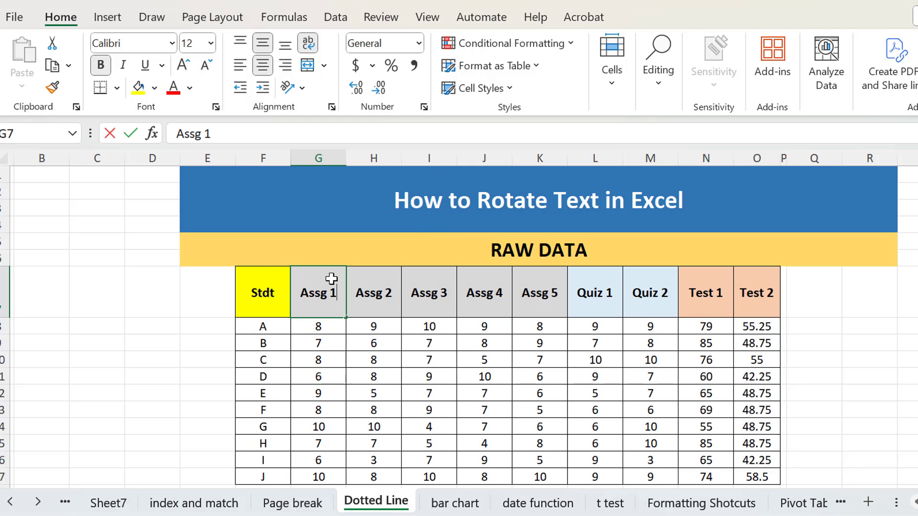
{"action": "left_click", "coordinate": [396, 296]}
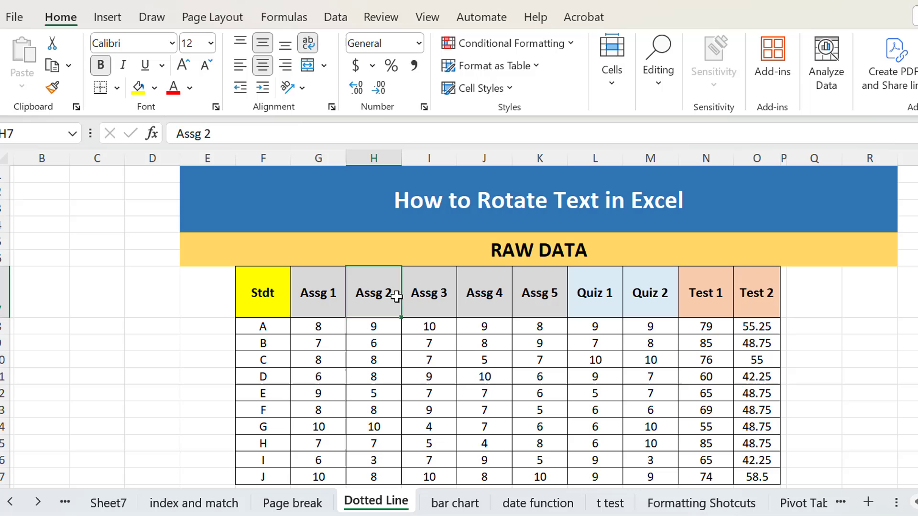
{"action": "left_click", "coordinate": [318, 294]}
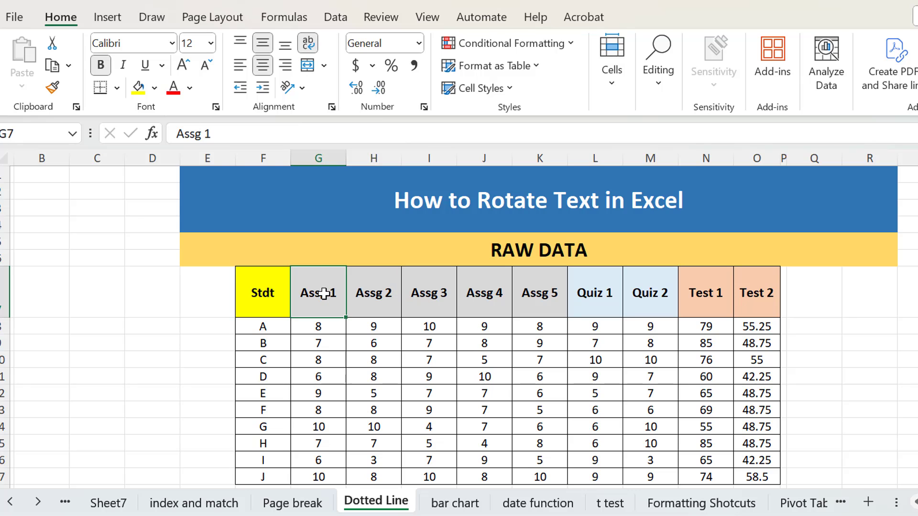
{"action": "left_click", "coordinate": [302, 88]}
Step: Angle Assg 1 counterclockwise, autofit column G narrow, and widen column H for Assg 2
{"action": "left_click", "coordinate": [325, 113]}
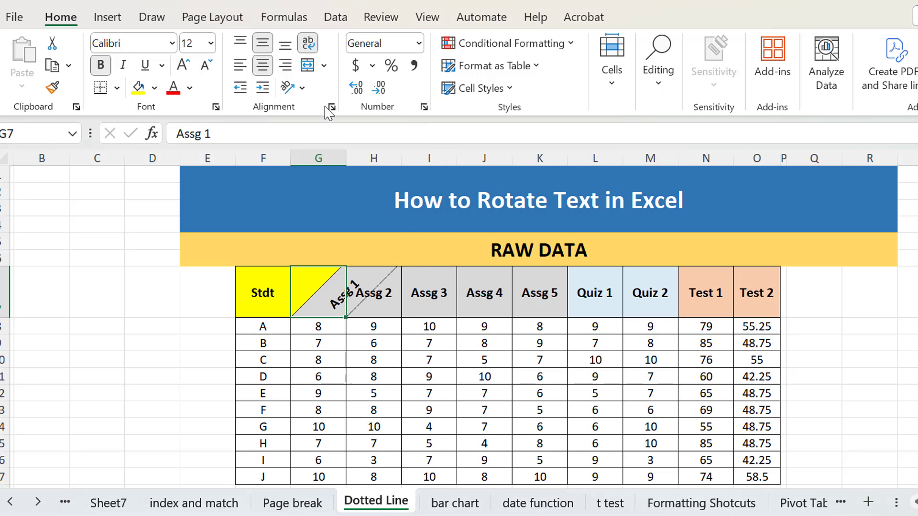
{"action": "left_click", "coordinate": [350, 159]}
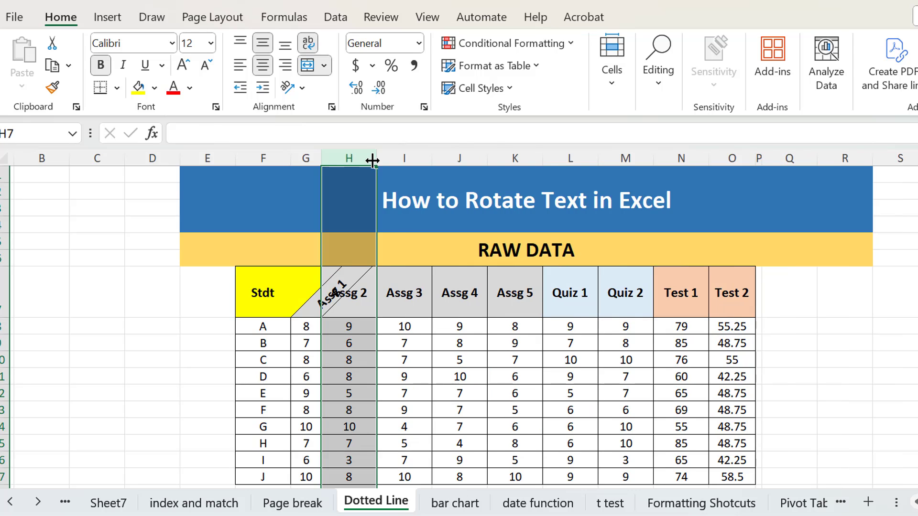
{"action": "left_click_drag", "start_coordinate": [376, 159], "coordinate": [467, 159]}
{"action": "left_click", "coordinate": [306, 343]}
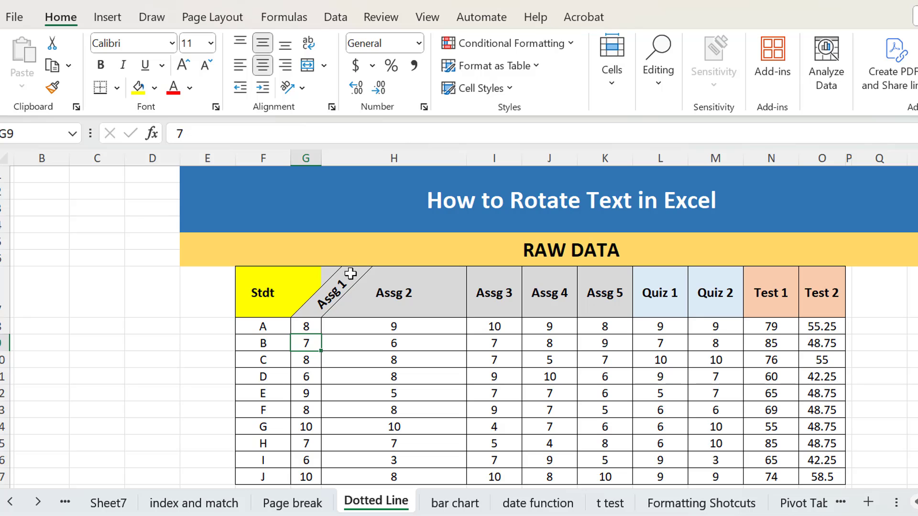
{"action": "left_click", "coordinate": [335, 295]}
{"action": "left_click", "coordinate": [312, 307]}
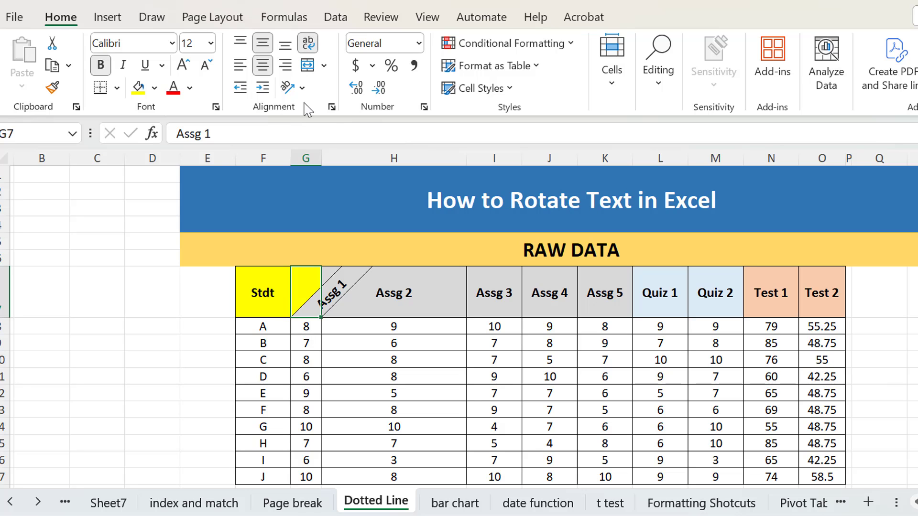
Step: Set the Assg 1 header's orientation to 30 degrees in Format Cells alignment
{"action": "left_click", "coordinate": [332, 108]}
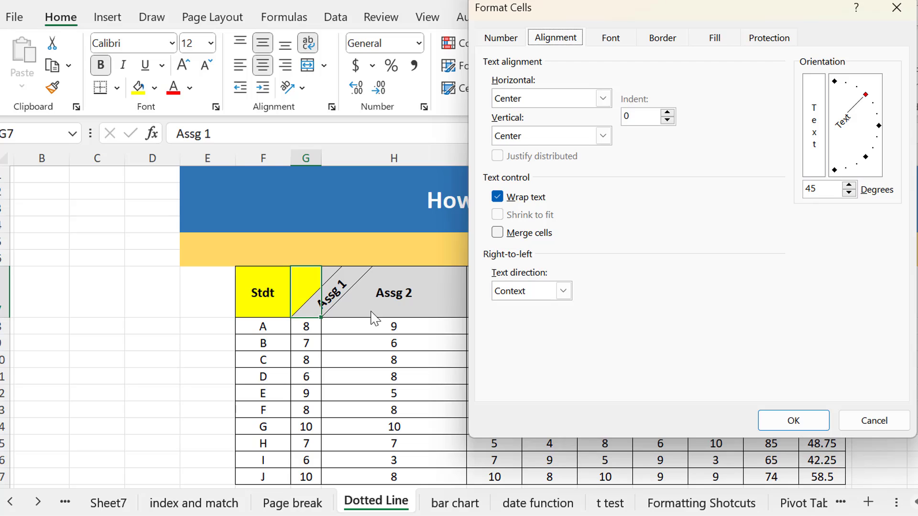
{"action": "left_click", "coordinate": [824, 185]}
{"action": "key", "text": "BackSpace"}
{"action": "key", "text": "BackSpace"}
{"action": "type", "text": "30"}
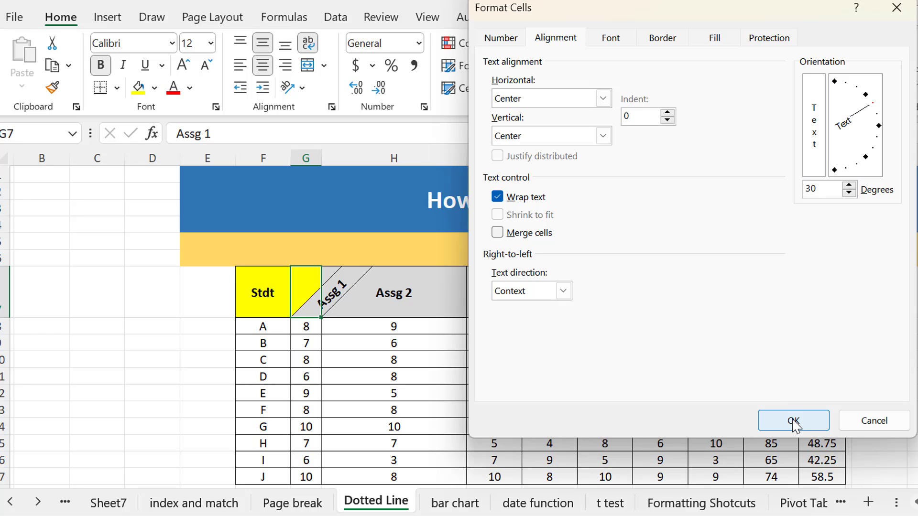
{"action": "left_click", "coordinate": [793, 421]}
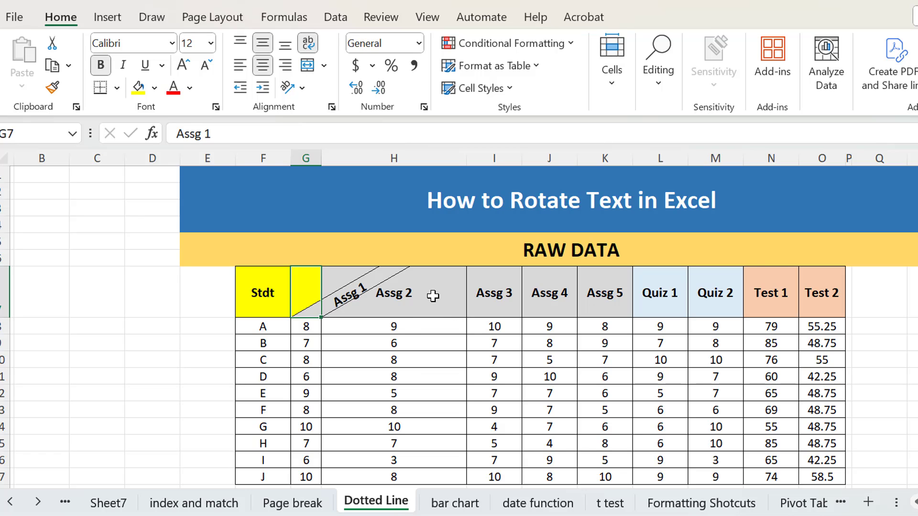
Step: Select headers Assg 2 through Test 2 (H7:O7) and apply Angle Counterclockwise
{"action": "left_click_drag", "start_coordinate": [432, 296], "coordinate": [794, 285]}
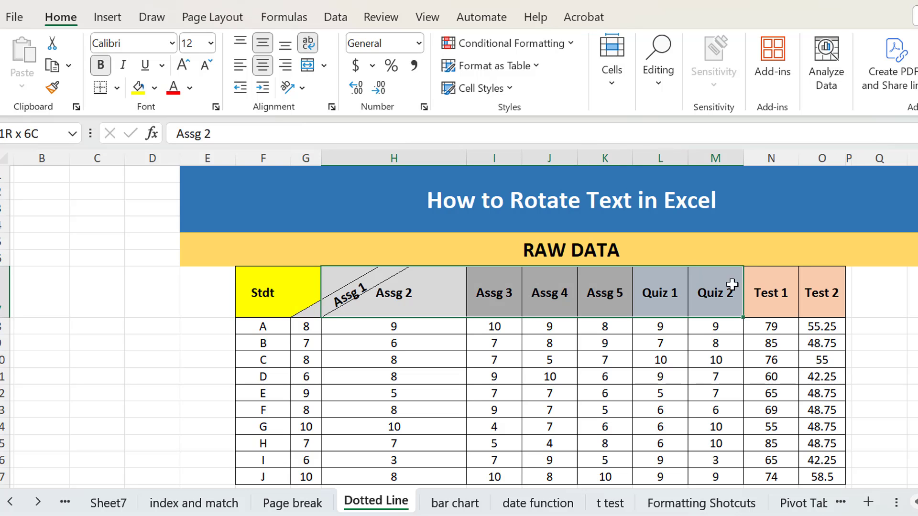
{"action": "left_click_drag", "start_coordinate": [404, 292], "coordinate": [819, 292]}
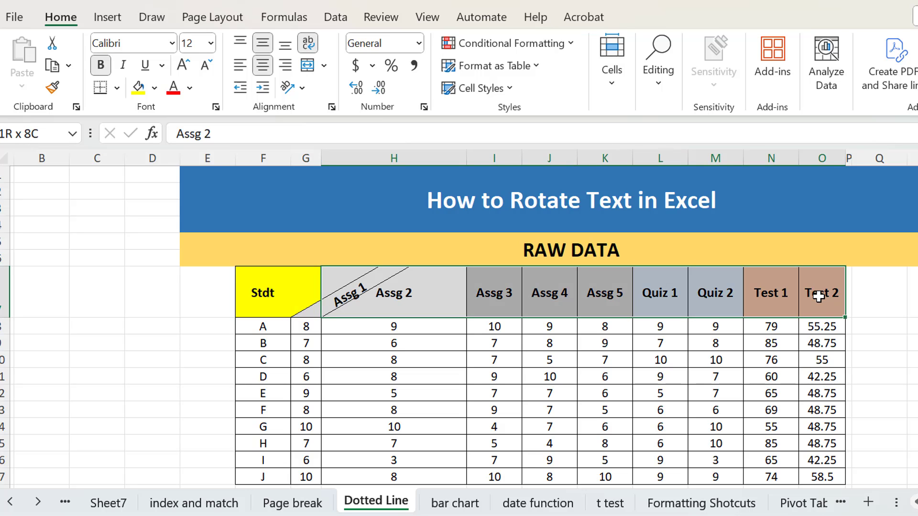
{"action": "left_click", "coordinate": [302, 88]}
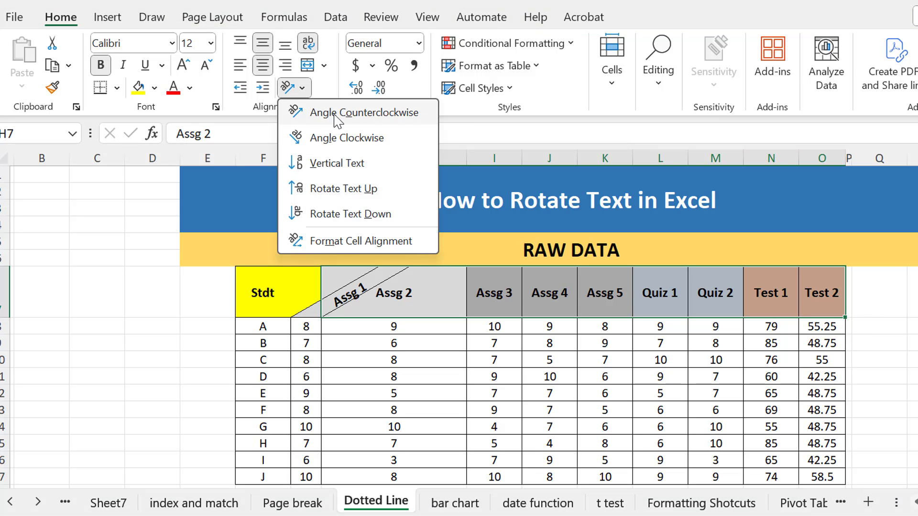
{"action": "left_click", "coordinate": [337, 114]}
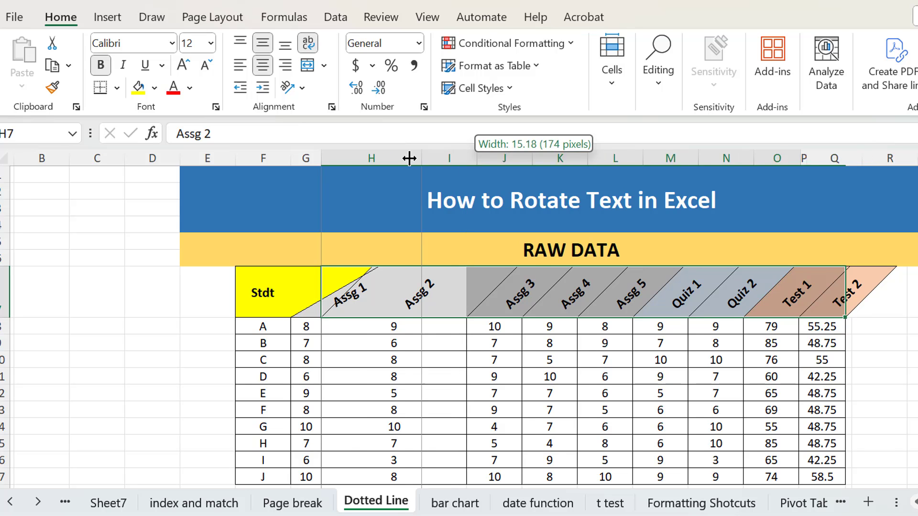
Step: Narrow column H back to match the other header columns
{"action": "left_click_drag", "start_coordinate": [474, 161], "coordinate": [395, 161]}
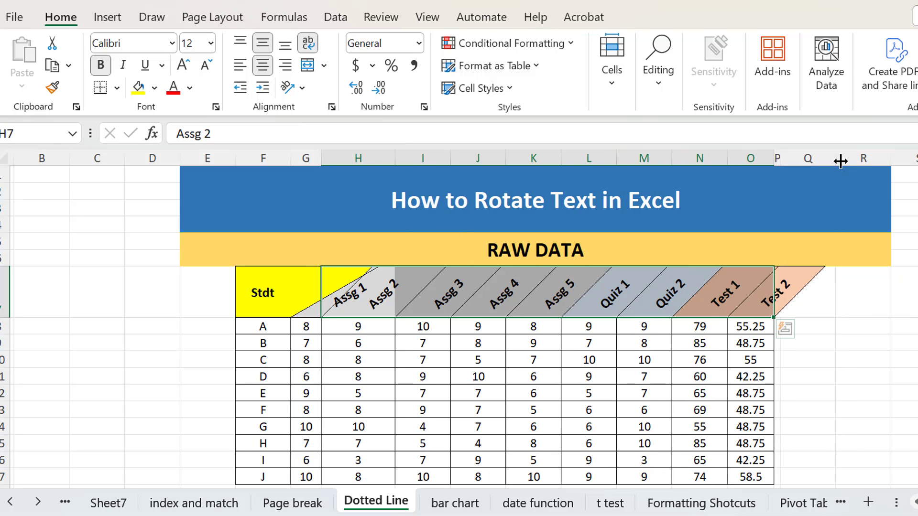
{"action": "left_click", "coordinate": [313, 313]}
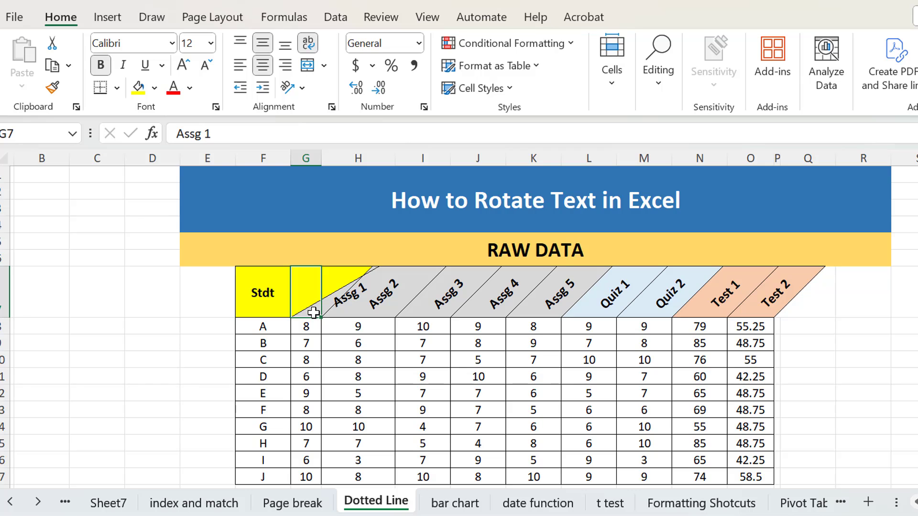
{"action": "left_click", "coordinate": [356, 309]}
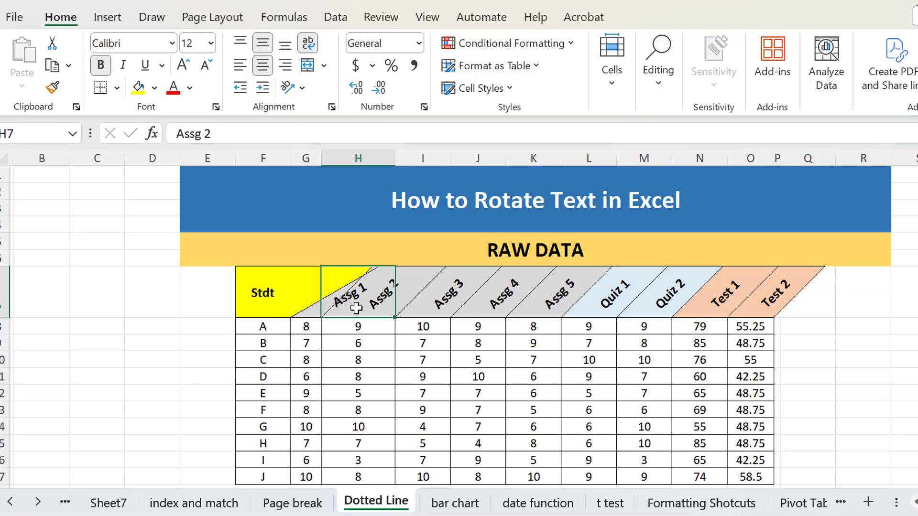
{"action": "left_click", "coordinate": [312, 314]}
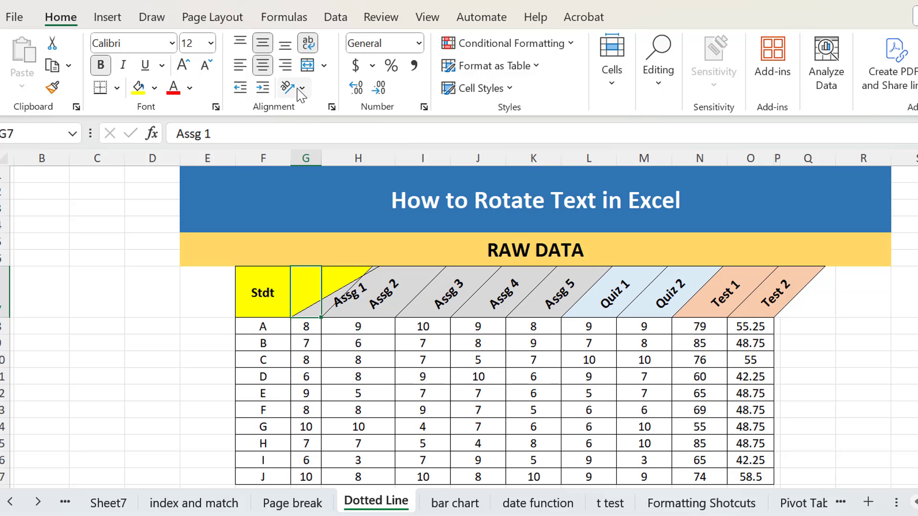
Step: Change the header orientation from 30 to 45 degrees in Format Cells alignment
{"action": "left_click", "coordinate": [331, 107]}
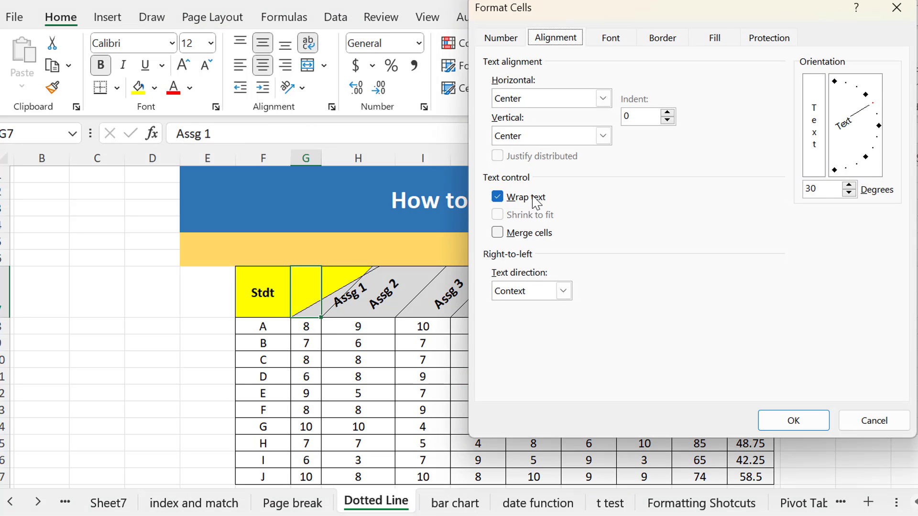
{"action": "left_click", "coordinate": [801, 193]}
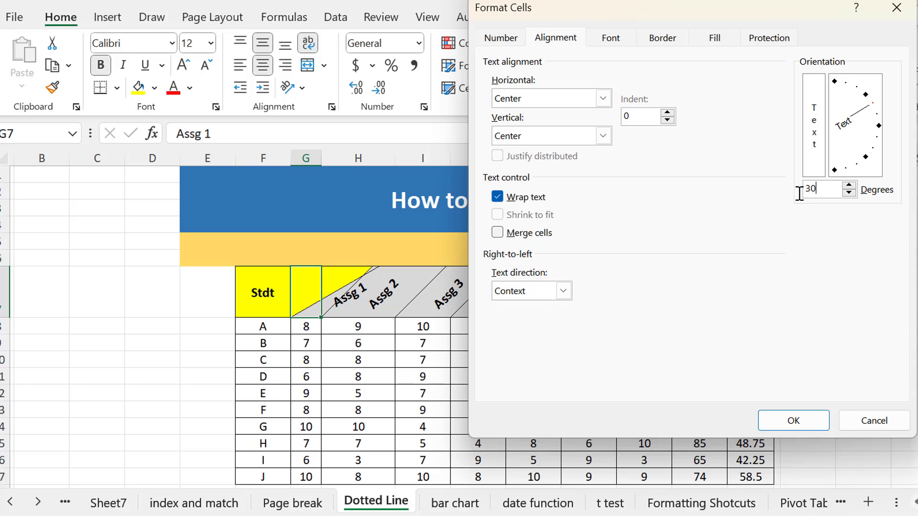
{"action": "key", "text": "BackSpace"}
{"action": "key", "text": "BackSpace"}
{"action": "type", "text": "45"}
{"action": "left_click", "coordinate": [798, 427]}
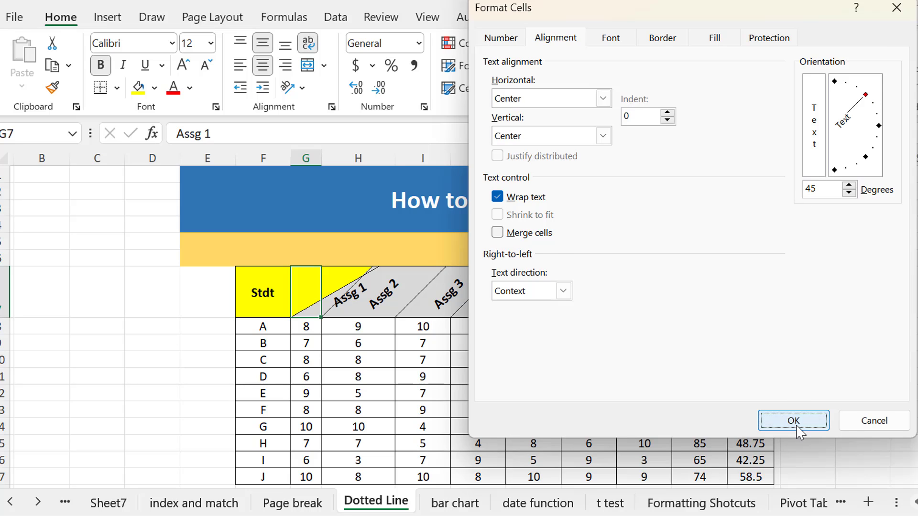
{"action": "left_click", "coordinate": [814, 356]}
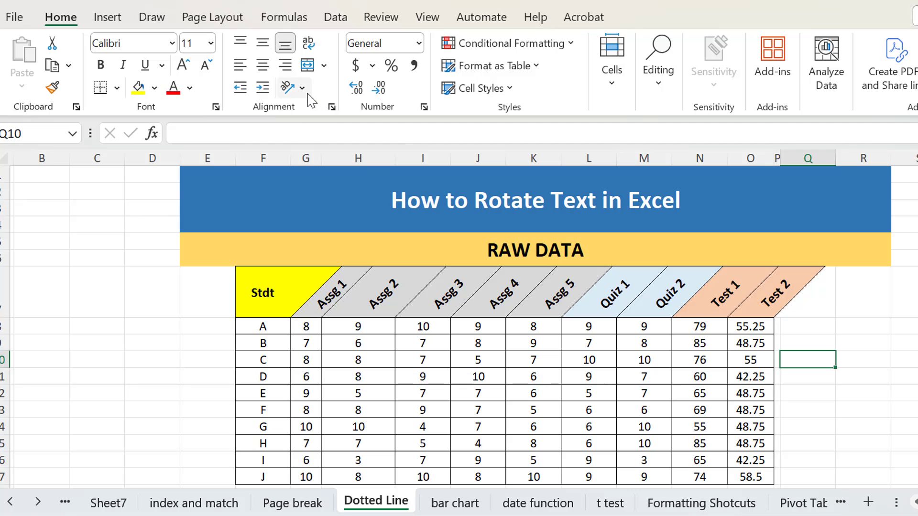
{"action": "left_click", "coordinate": [291, 87]}
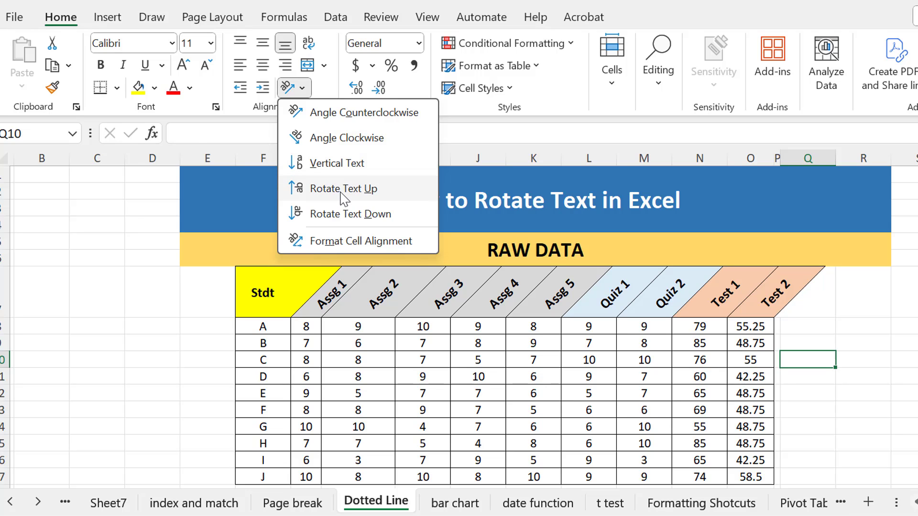
Step: Select the header labels Assg 1 through Test 2 (G7:O7)
{"action": "left_click", "coordinate": [360, 297]}
{"action": "left_click", "coordinate": [304, 307]}
{"action": "left_click_drag", "start_coordinate": [776, 308], "coordinate": [305, 309]}
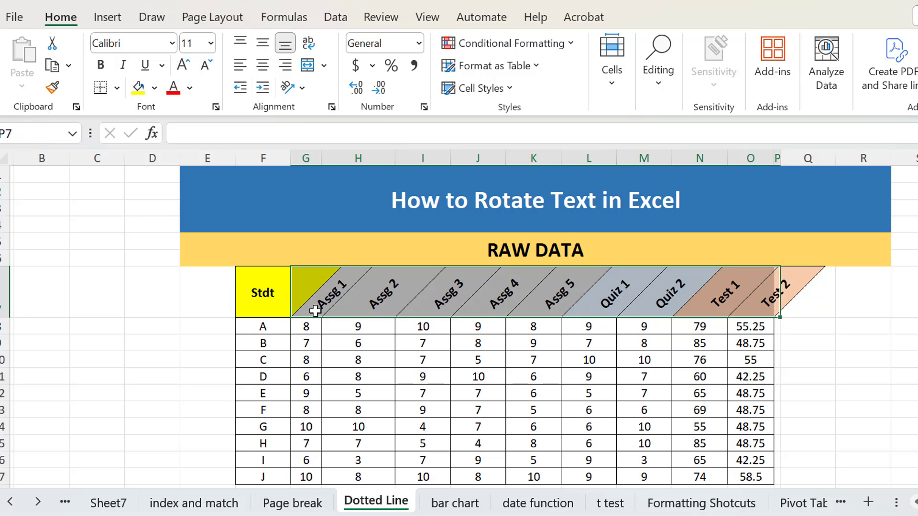
{"action": "left_click", "coordinate": [303, 90]}
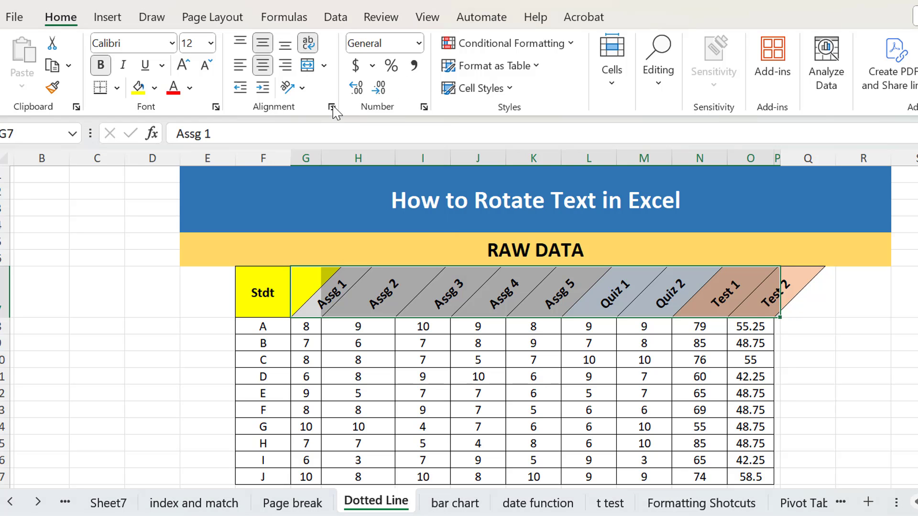
Step: Set the headers' orientation to 0 degrees in Format Cells alignment
{"action": "left_click", "coordinate": [331, 106]}
{"action": "left_click", "coordinate": [821, 189]}
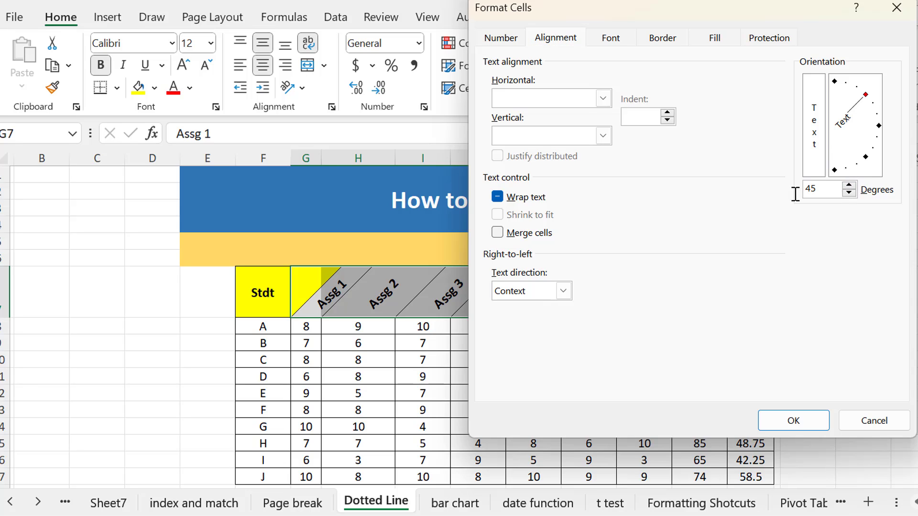
{"action": "key", "text": "BackSpace"}
{"action": "key", "text": "BackSpace"}
{"action": "type", "text": "45"}
{"action": "key", "text": "BackSpace"}
{"action": "key", "text": "BackSpace"}
{"action": "type", "text": "0"}
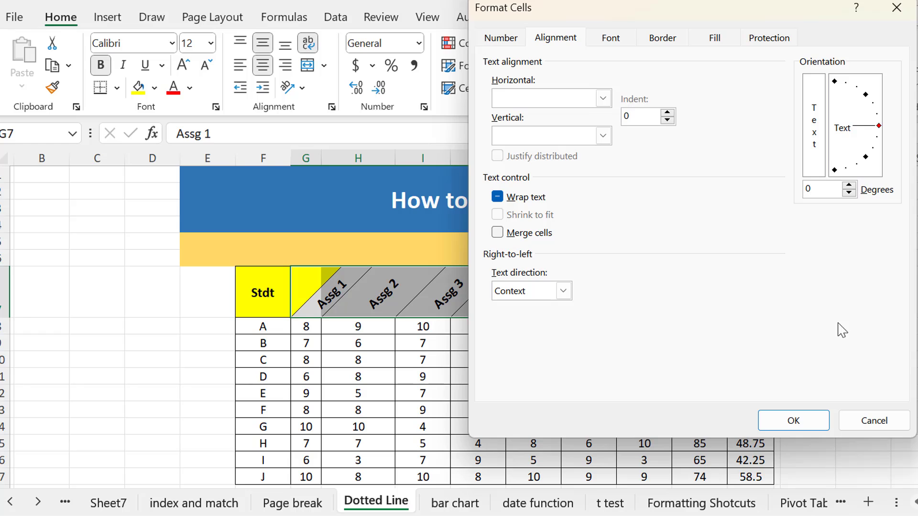
{"action": "left_click", "coordinate": [794, 423]}
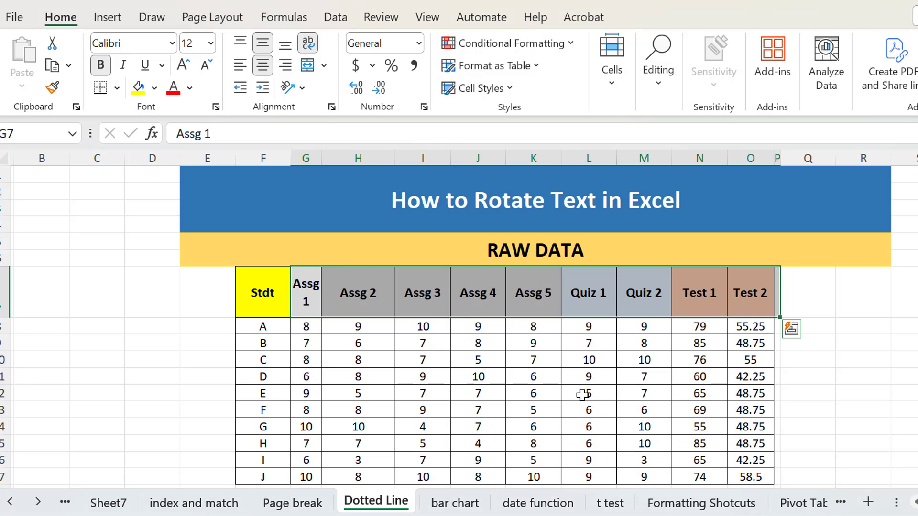
Step: Widen column G, select G7:O7, and apply Rotate Text Up to the headers
{"action": "left_click", "coordinate": [376, 308]}
{"action": "left_click_drag", "start_coordinate": [322, 162], "coordinate": [341, 162]}
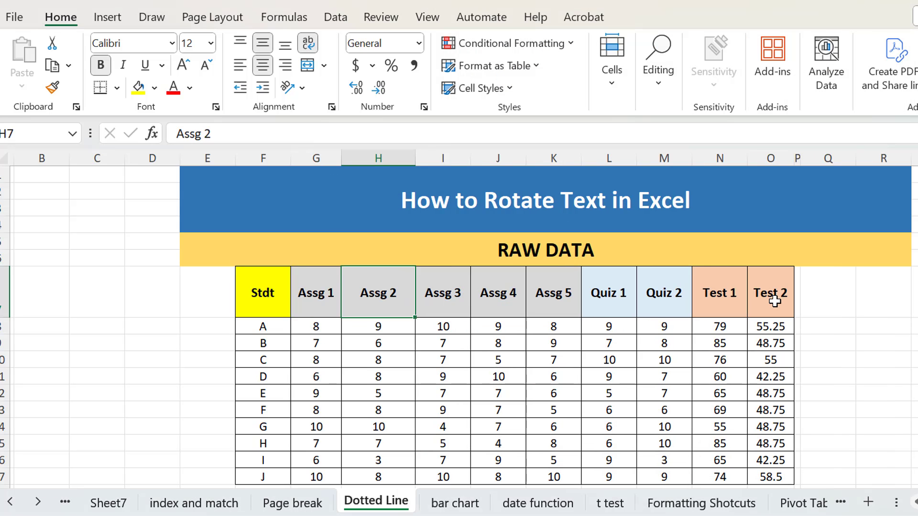
{"action": "left_click_drag", "start_coordinate": [774, 301], "coordinate": [305, 308]}
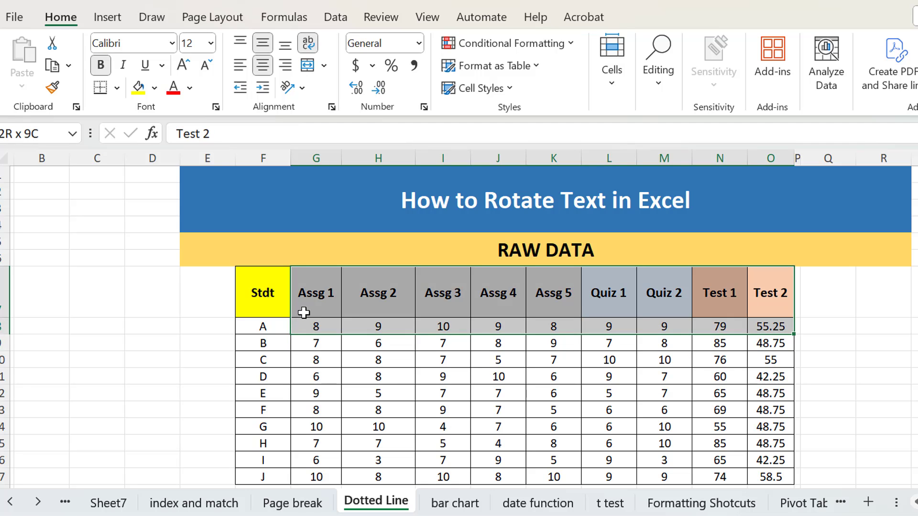
{"action": "left_click", "coordinate": [292, 88]}
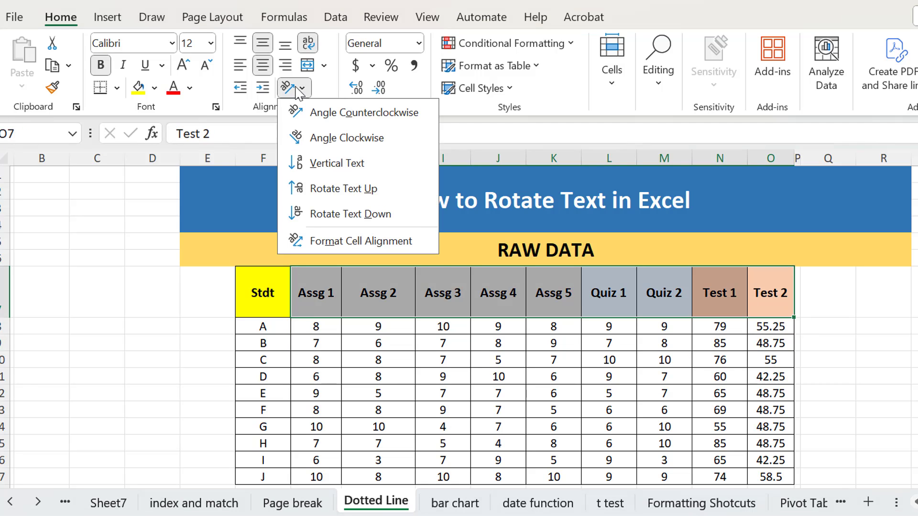
{"action": "left_click", "coordinate": [333, 192]}
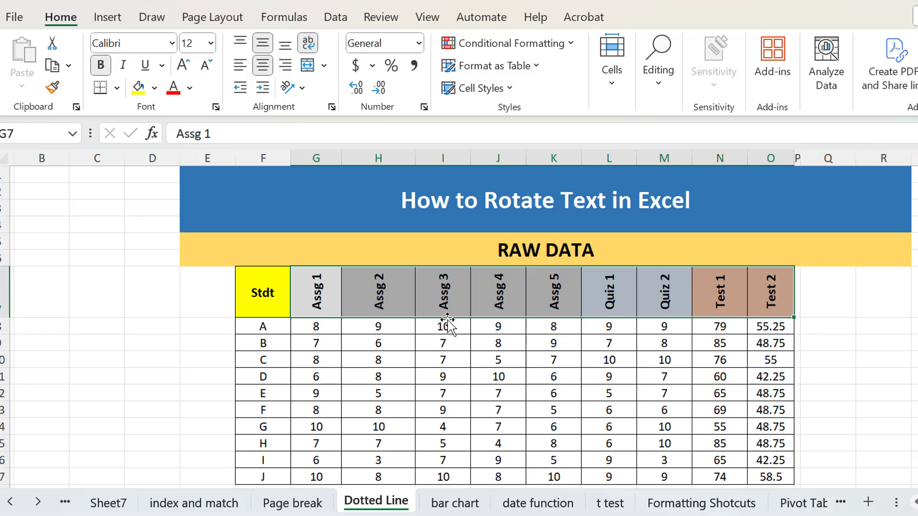
Step: Autofit each column G through O narrow around its vertical header label
{"action": "double_click", "coordinate": [341, 159]}
{"action": "double_click", "coordinate": [388, 158]}
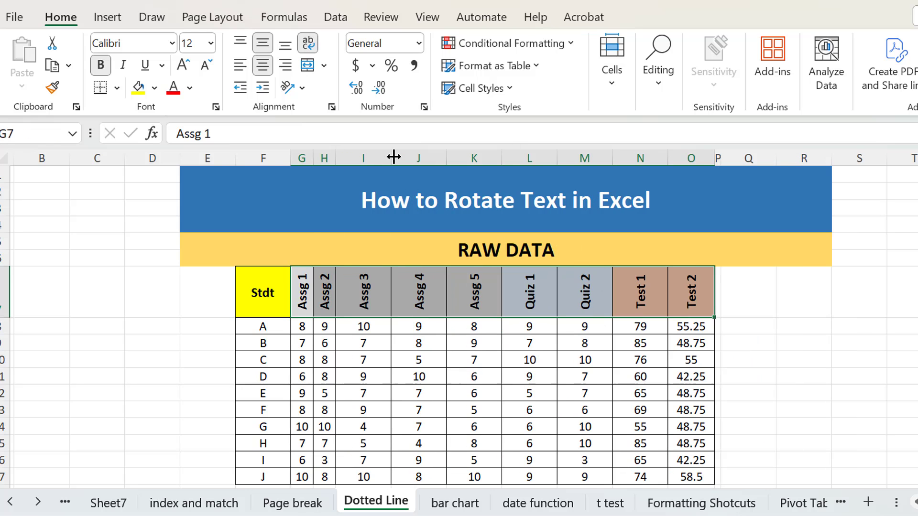
{"action": "double_click", "coordinate": [391, 158]}
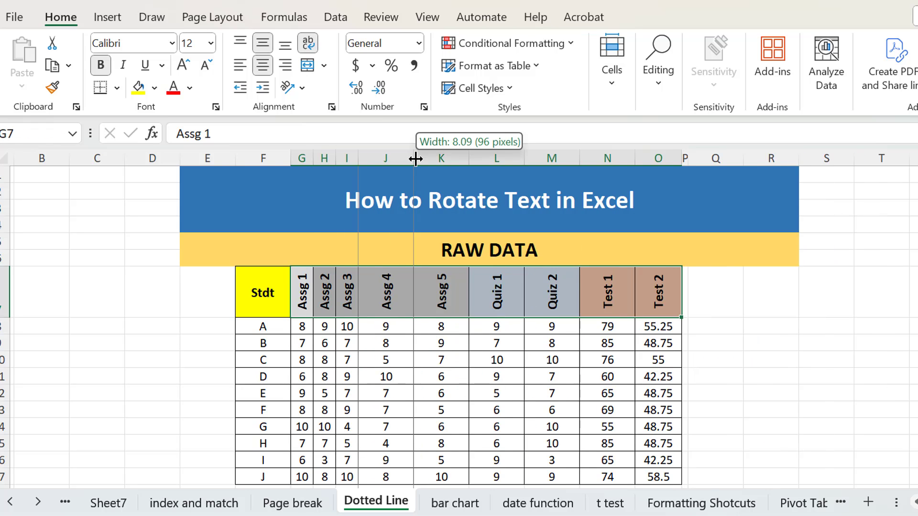
{"action": "double_click", "coordinate": [414, 157]}
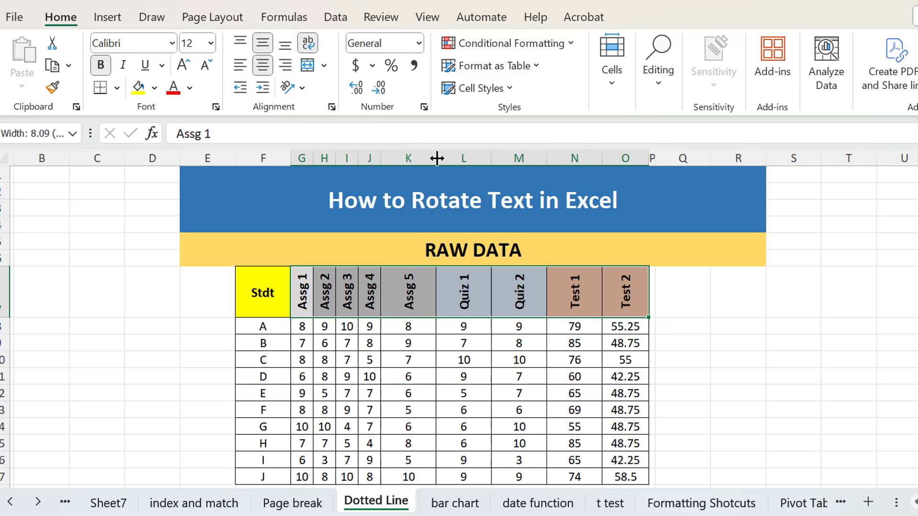
{"action": "double_click", "coordinate": [436, 157]}
{"action": "double_click", "coordinate": [459, 158]}
{"action": "double_click", "coordinate": [480, 158]}
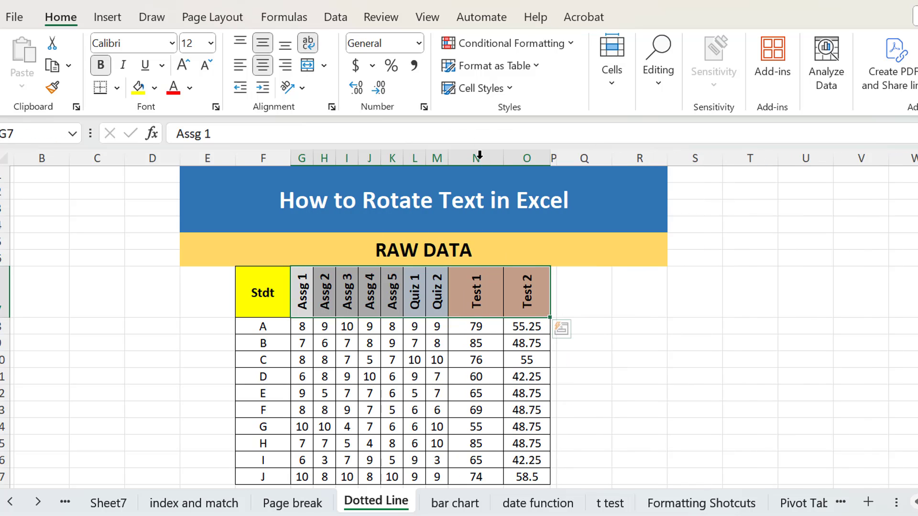
{"action": "double_click", "coordinate": [499, 161]}
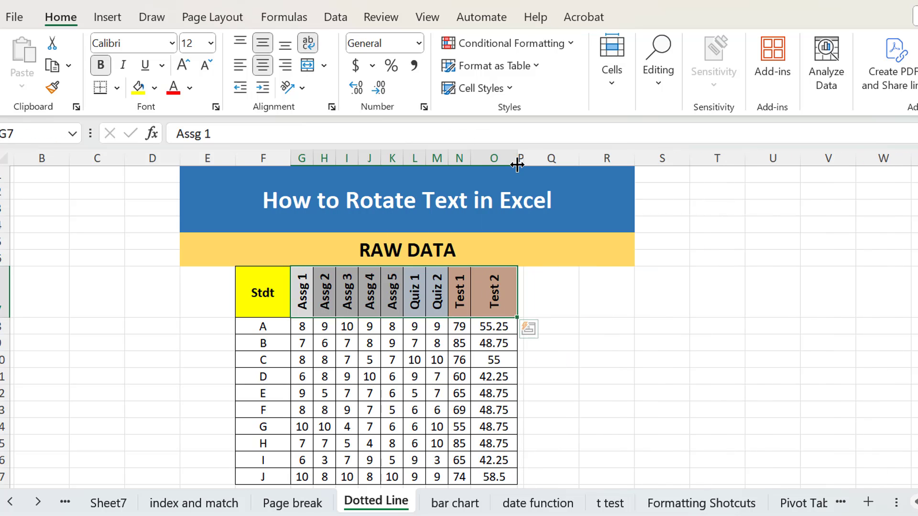
{"action": "double_click", "coordinate": [516, 161]}
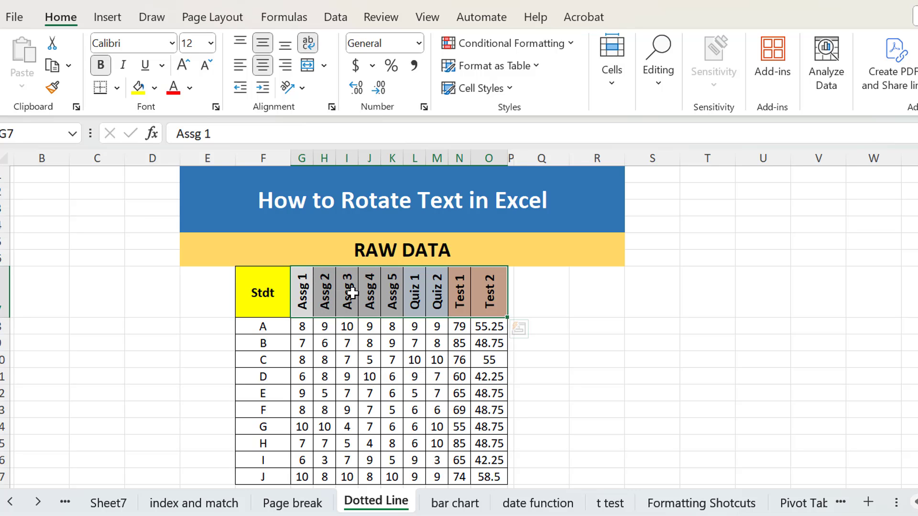
Step: Apply Rotate Text Down to the headers and confirm -90 degrees in Format Cells alignment
{"action": "left_click", "coordinate": [302, 89]}
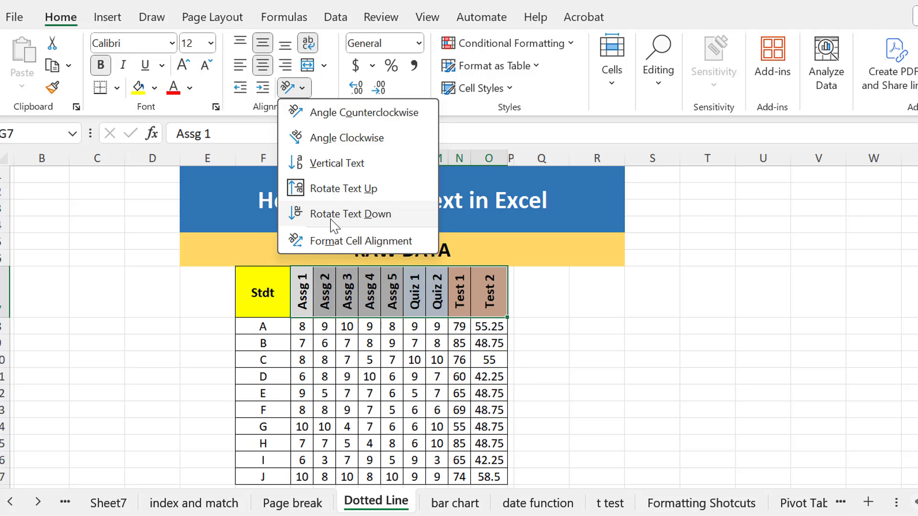
{"action": "left_click", "coordinate": [332, 220]}
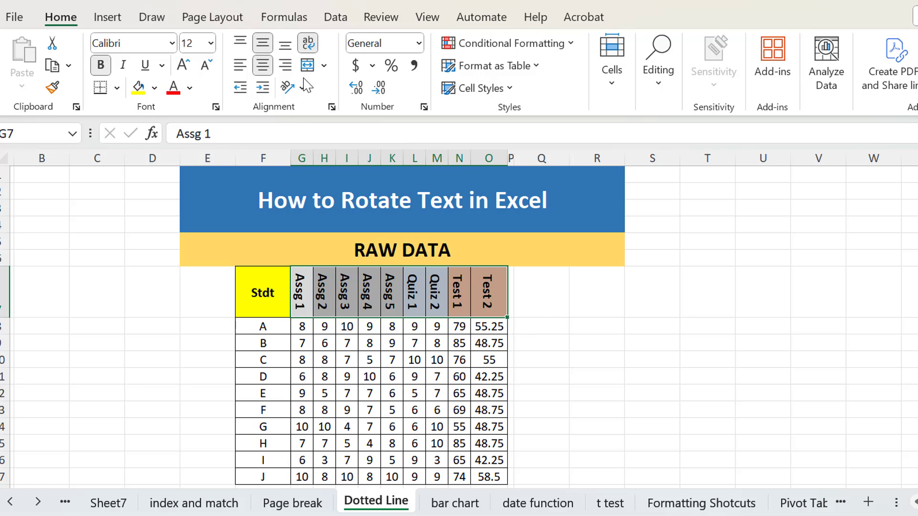
{"action": "left_click", "coordinate": [291, 88]}
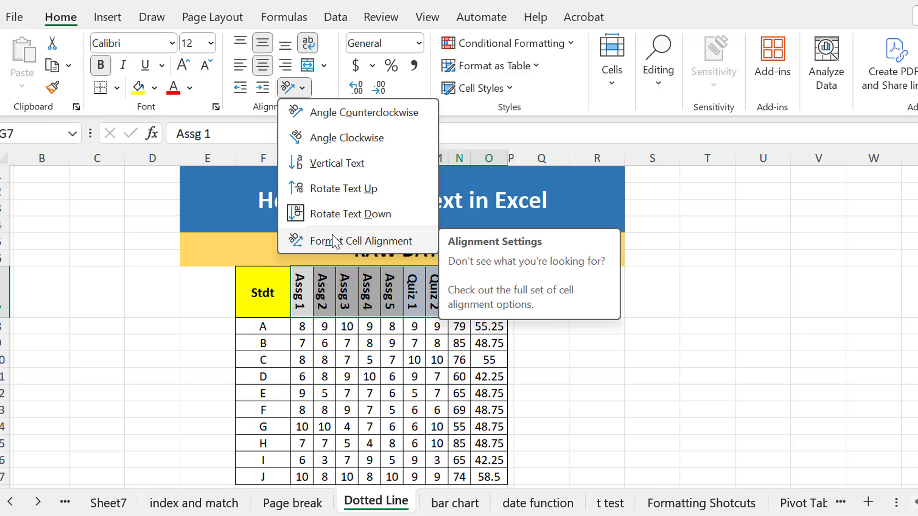
{"action": "left_click", "coordinate": [346, 242]}
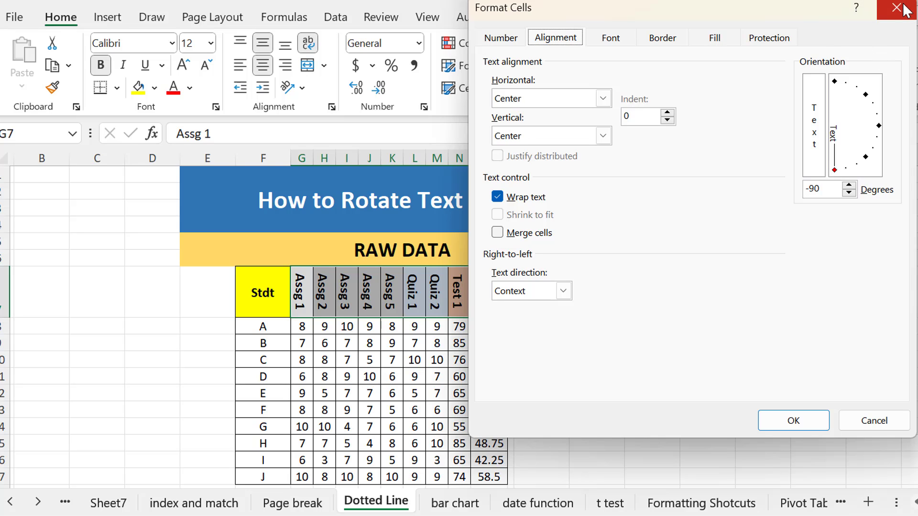
{"action": "left_click", "coordinate": [896, 7]}
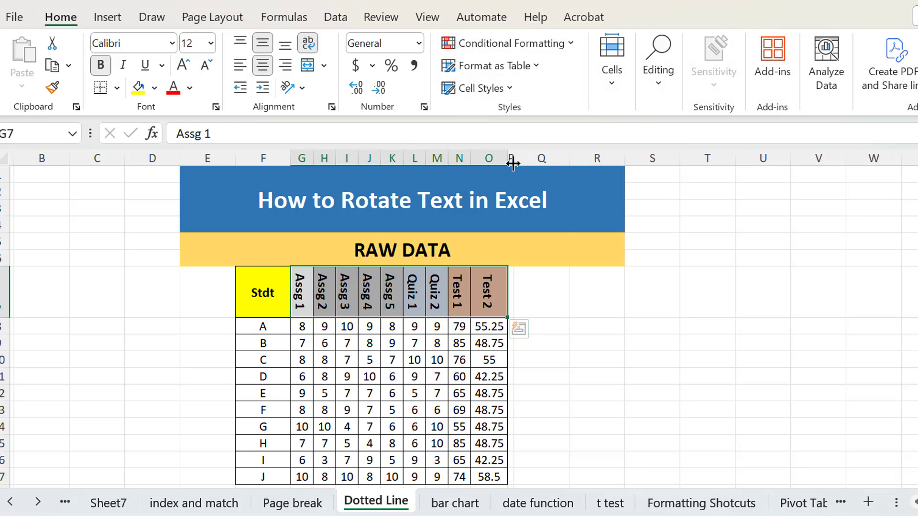
{"action": "left_click_drag", "start_coordinate": [512, 158], "coordinate": [510, 154]}
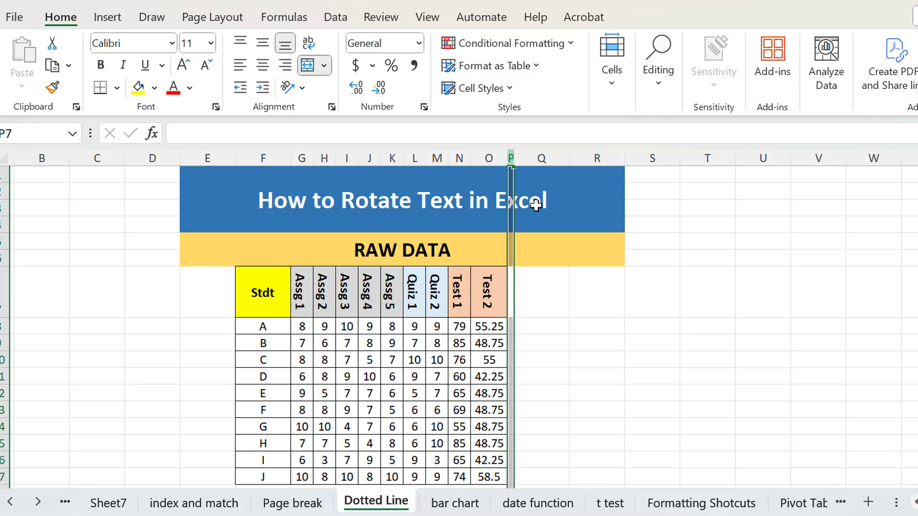
Step: Widen column O so the Test 2 column is broader than the narrow score columns
{"action": "left_click", "coordinate": [594, 291]}
{"action": "left_click_drag", "start_coordinate": [500, 157], "coordinate": [544, 158]}
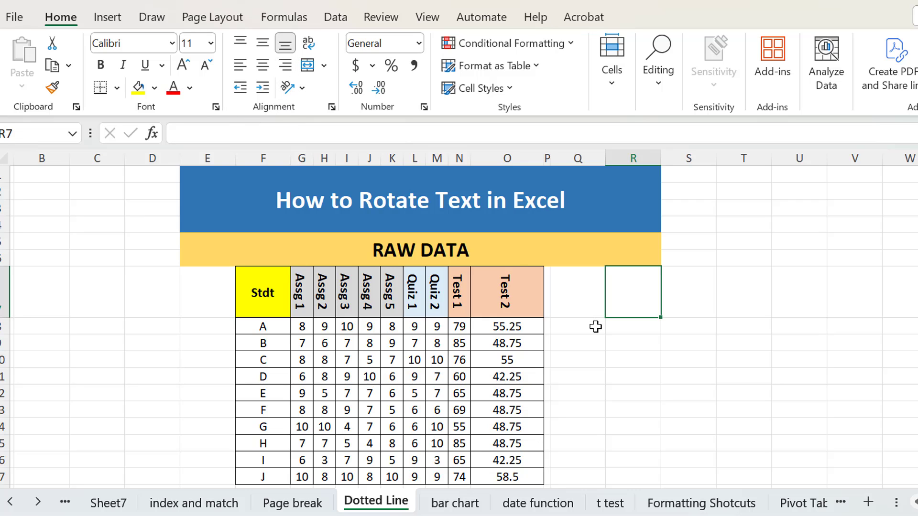
{"action": "left_click", "coordinate": [915, 502]}
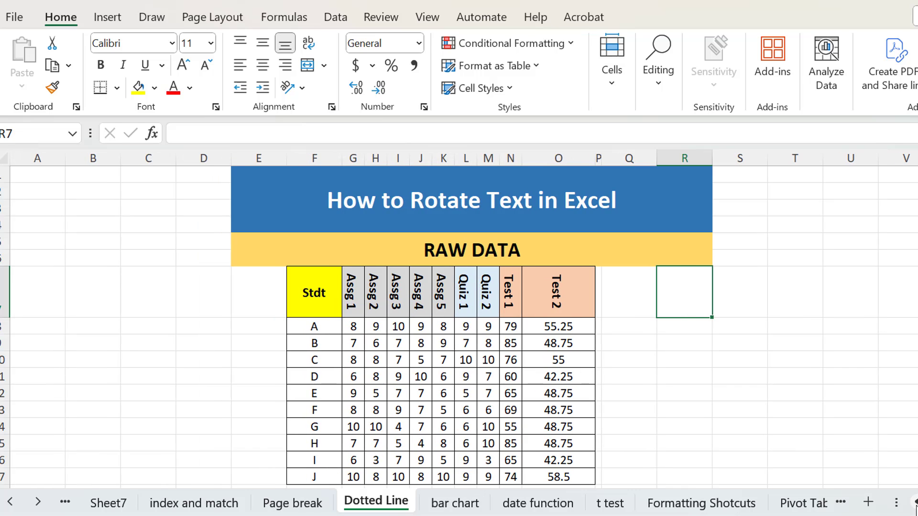
{"action": "left_click", "coordinate": [657, 379]}
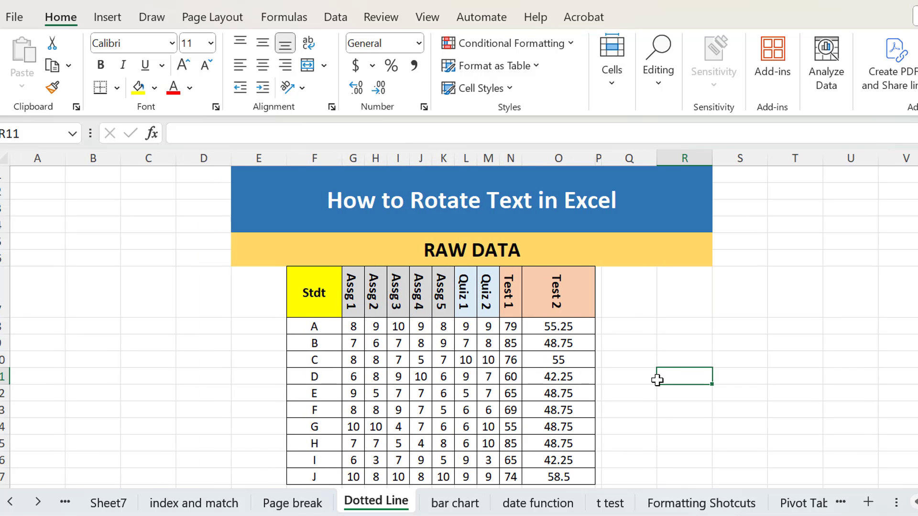